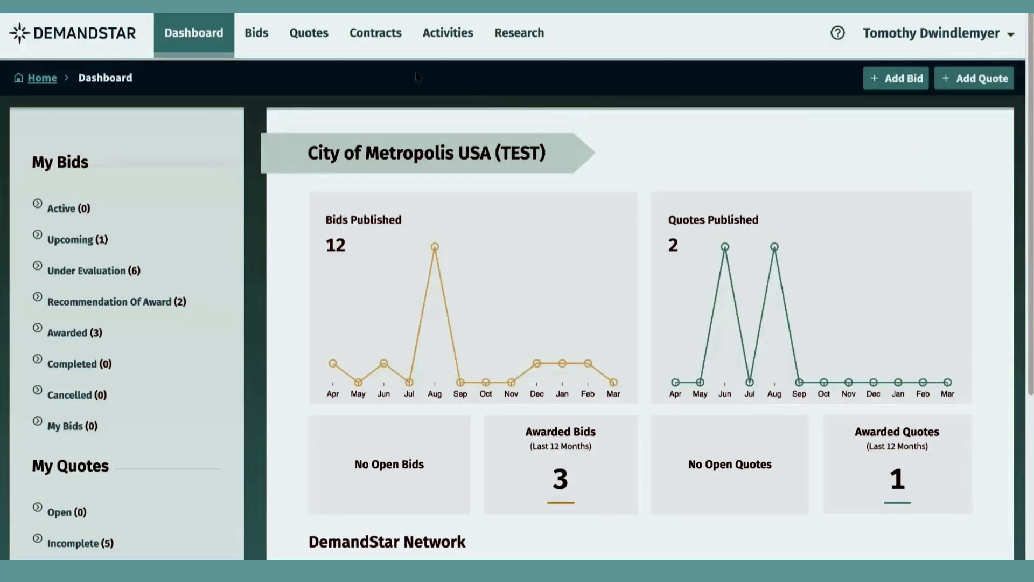
From the Contracts tab, start adding a contract from outside DemandStar
left_click(376, 33)
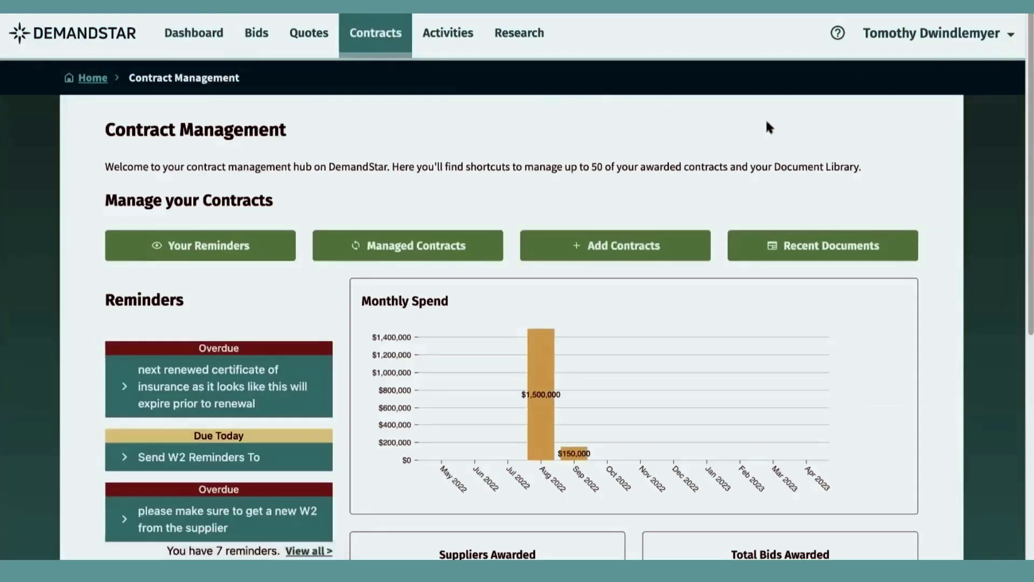
scroll(990, 165, "down", 3)
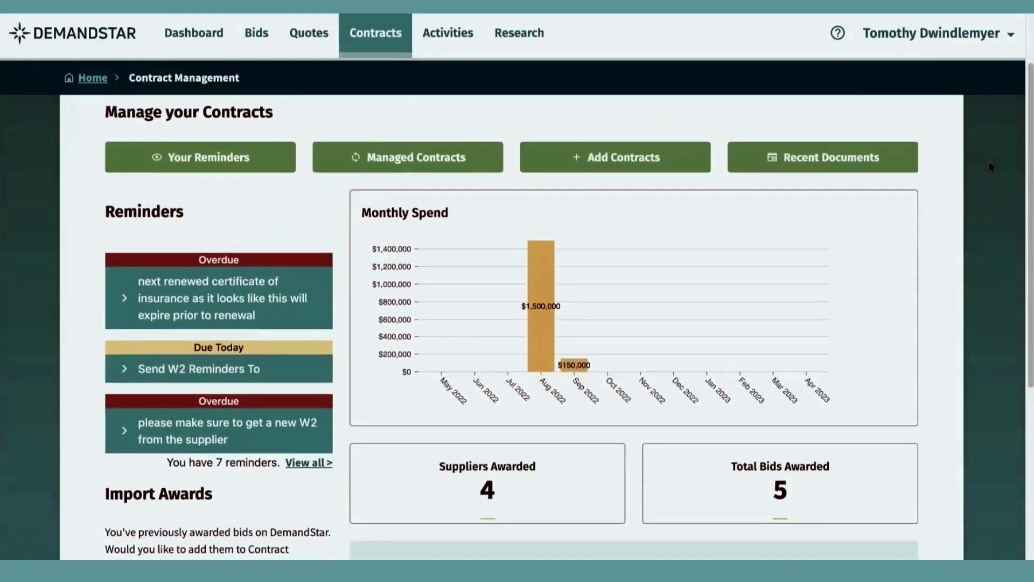
scroll(991, 167, "up", 3)
left_click(707, 241)
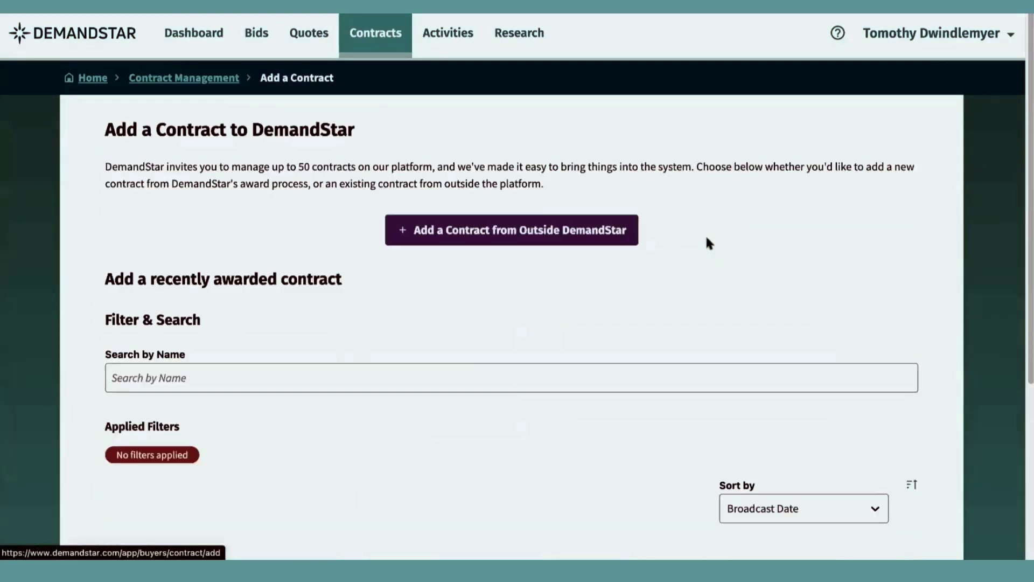
scroll(707, 239, "down", 5)
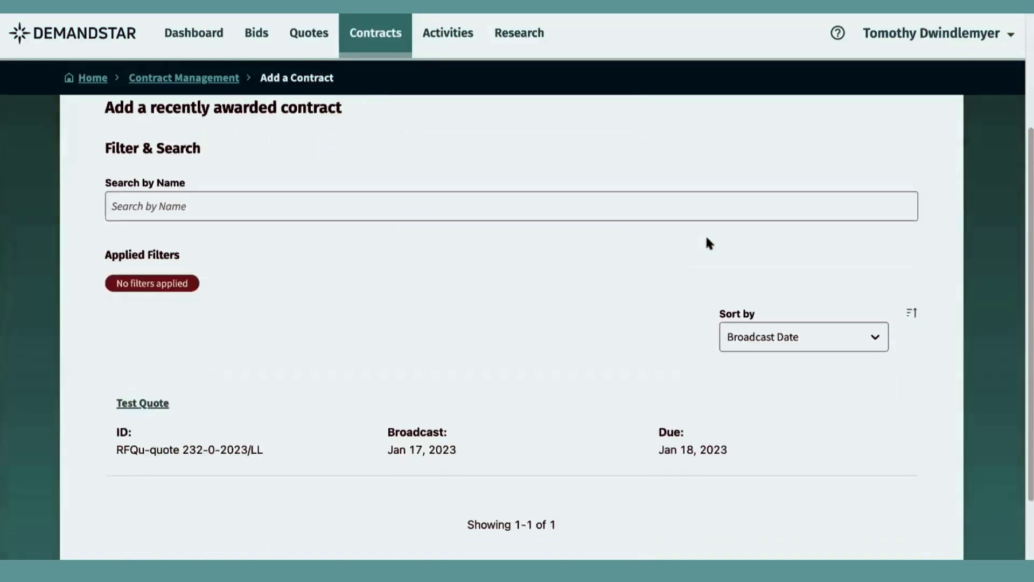
scroll(707, 242, "up", 5)
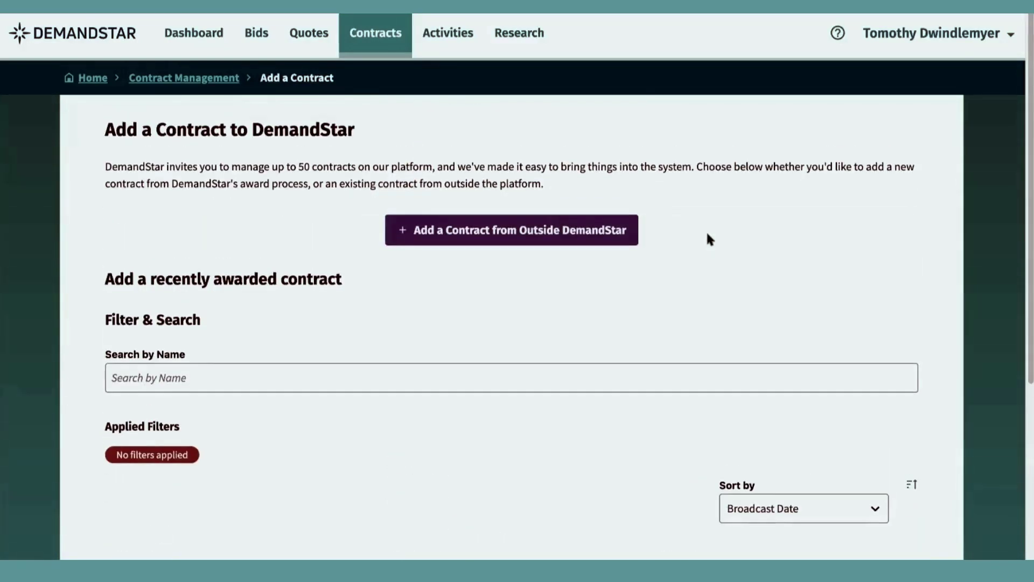
left_click(631, 238)
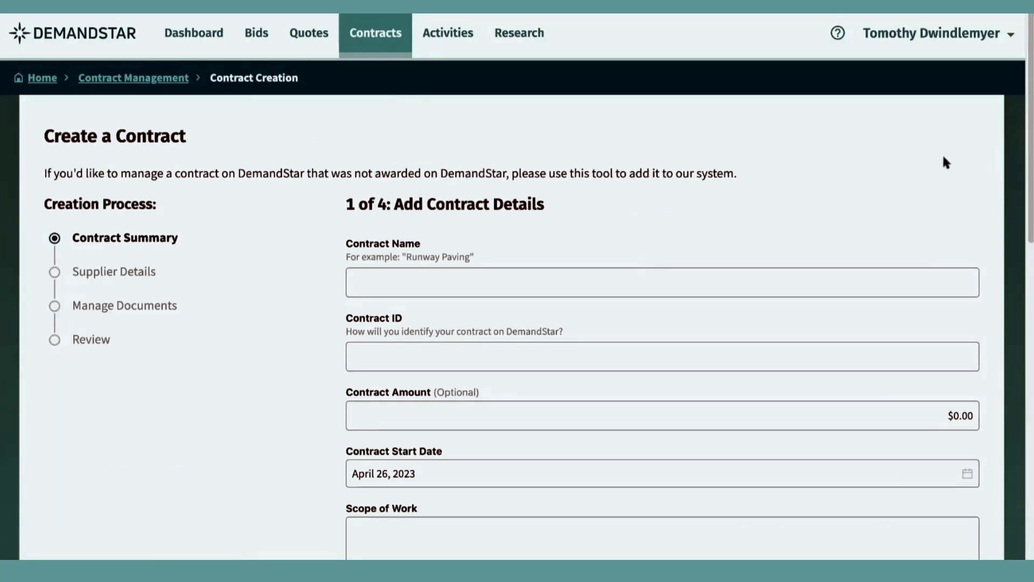
Enter contract name Interstate Paving, ID Paving Bid RFP-9822/DG and amount 180000
left_click(909, 268)
type("Interstate")
type(" Paving")
type("Paving Bid RF")
type("9822")
type("/DG")
scroll(661, 377, "down", 1)
left_click(666, 376)
type("180000")
Set the contract start date to May 11, 2023
scroll(666, 375, "down", 1)
left_click(968, 405)
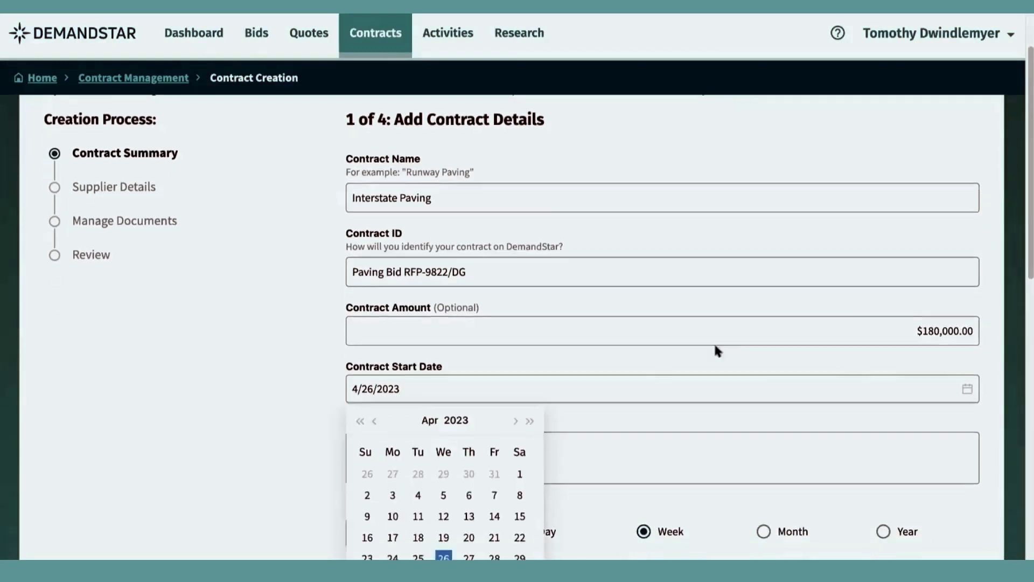
scroll(713, 345, "down", 3)
left_click(516, 291)
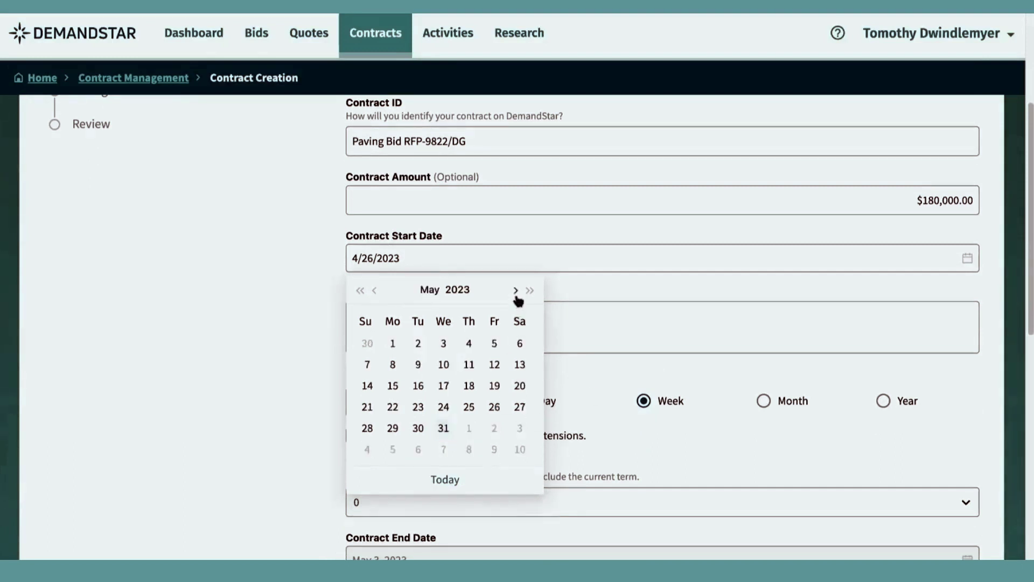
left_click(467, 365)
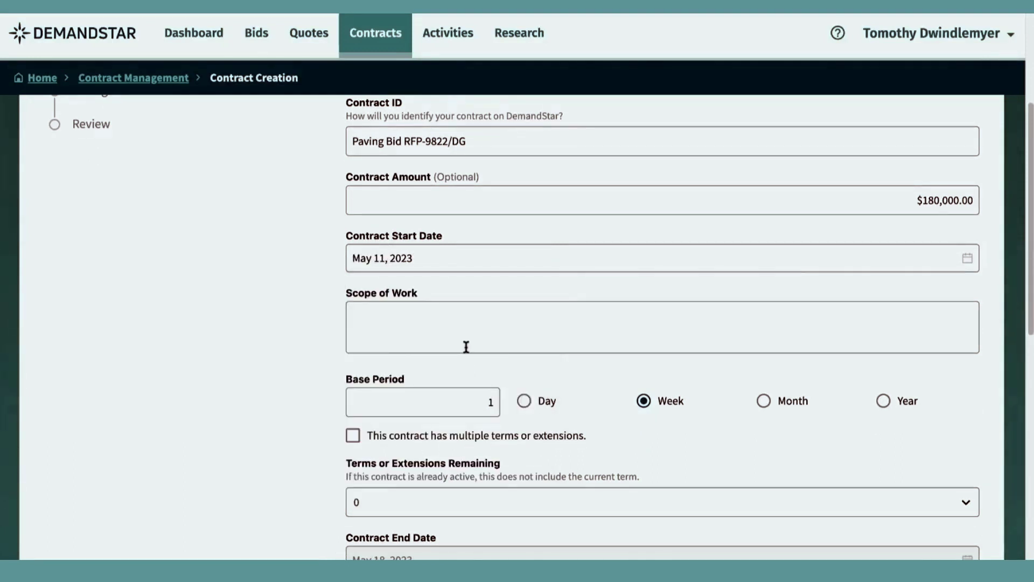
Enter the roadway resurfacing scope of work and set a one-year base period
left_click(466, 347)
type("Roadway re")
type("surfacing for approx. .5 miles of")
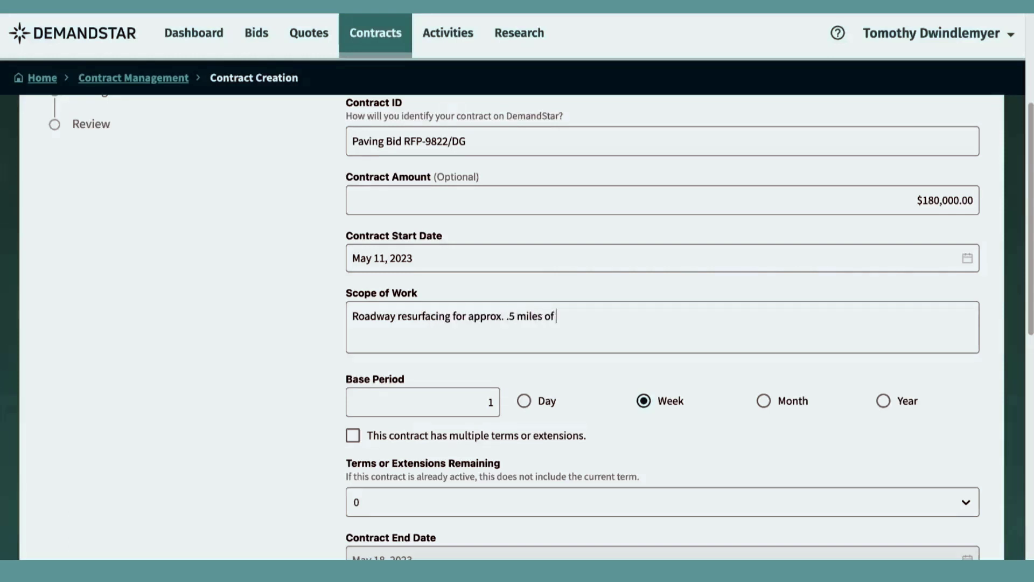
type(" the Interstate.")
scroll(537, 270, "down", 2)
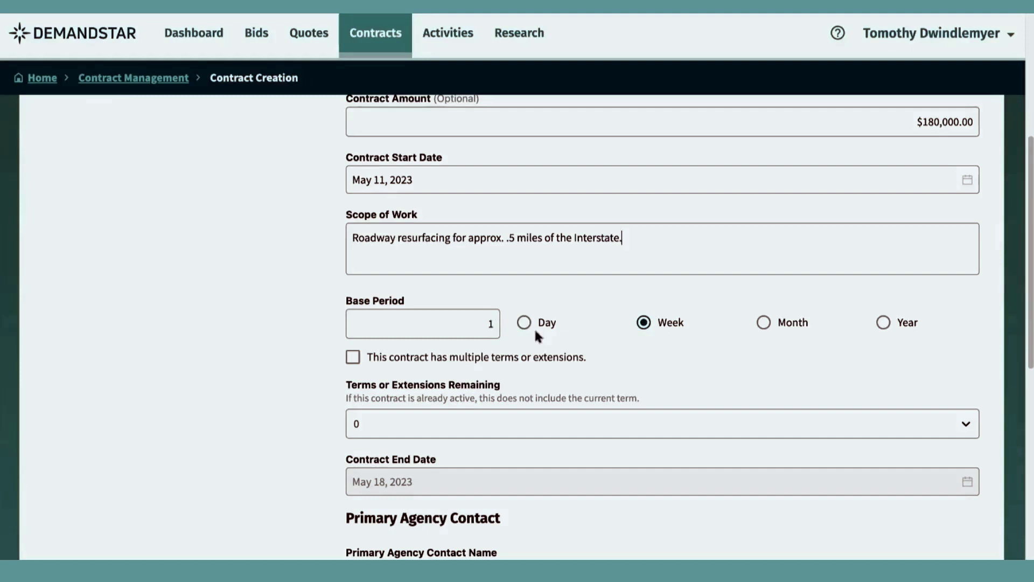
left_click(883, 322)
scroll(743, 312, "down", 2)
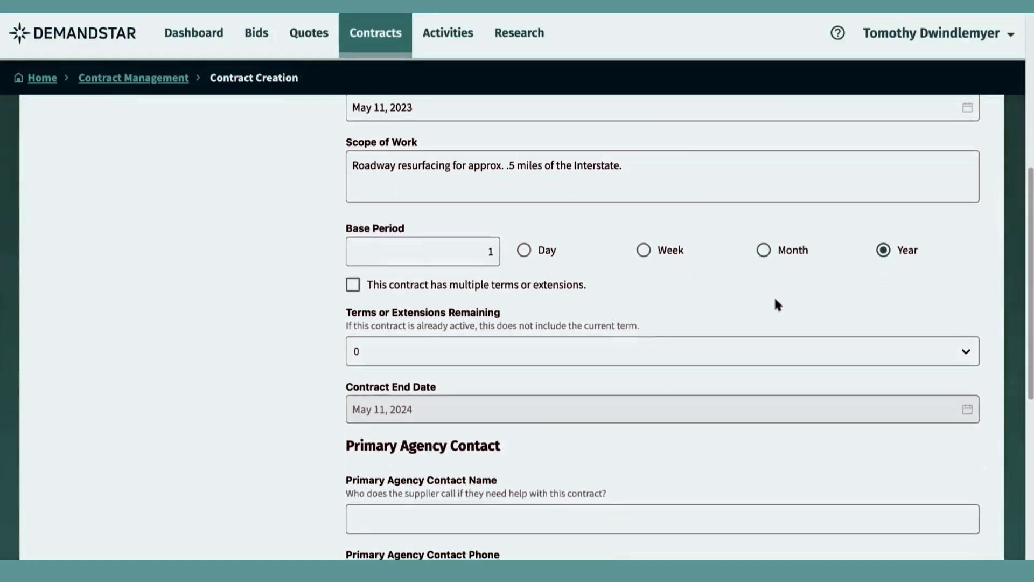
Add one term extension, with the second term lasting 6 months
left_click(787, 330)
left_click(548, 407)
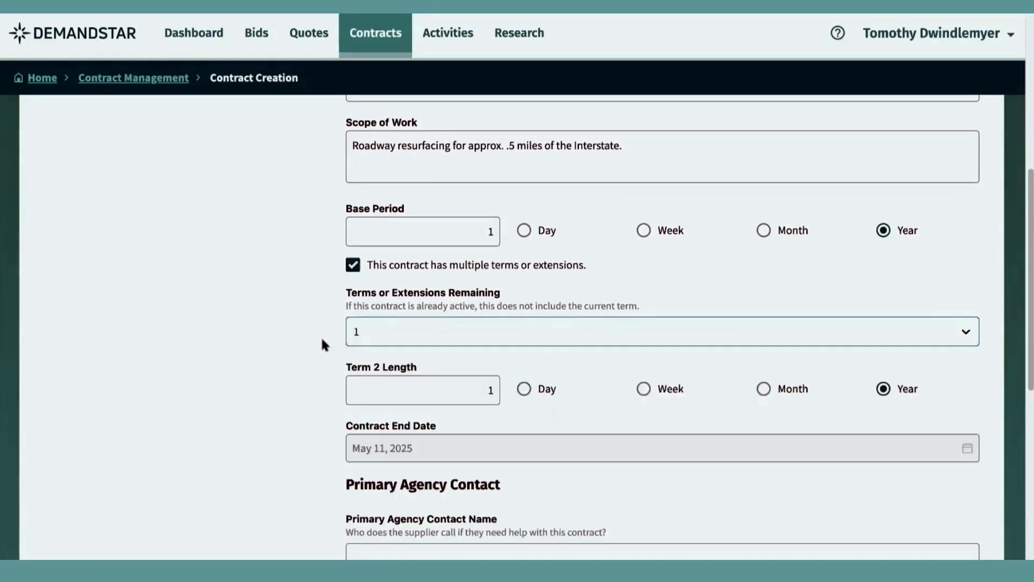
scroll(317, 340, "down", 3)
scroll(433, 277, "up", 1)
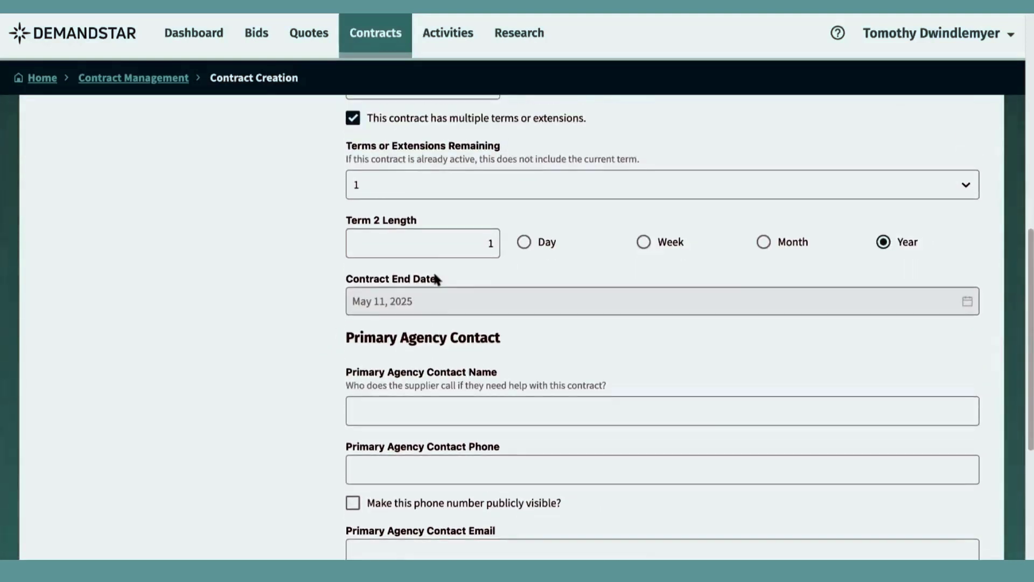
left_click(763, 242)
double_click(490, 243)
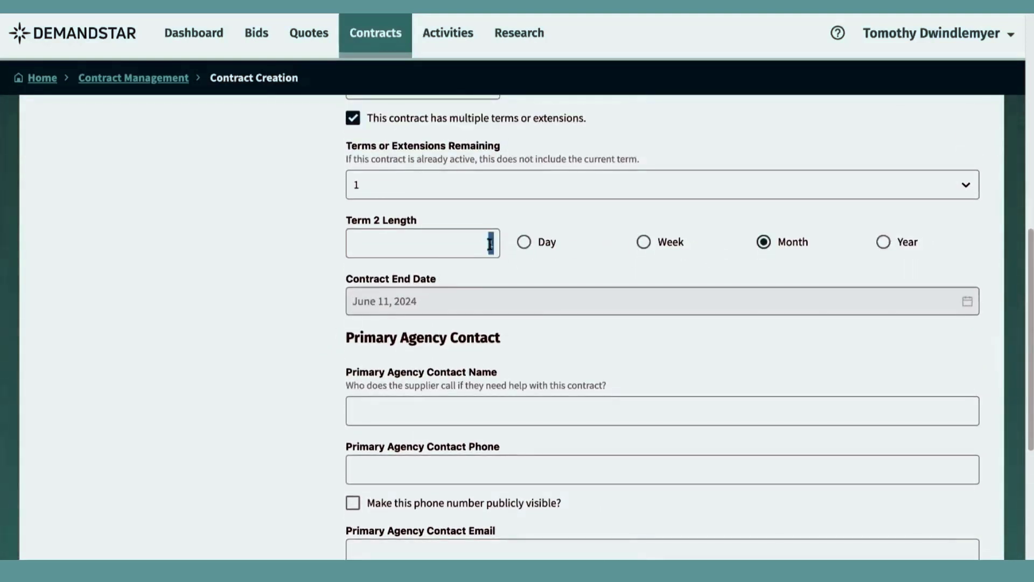
type("6")
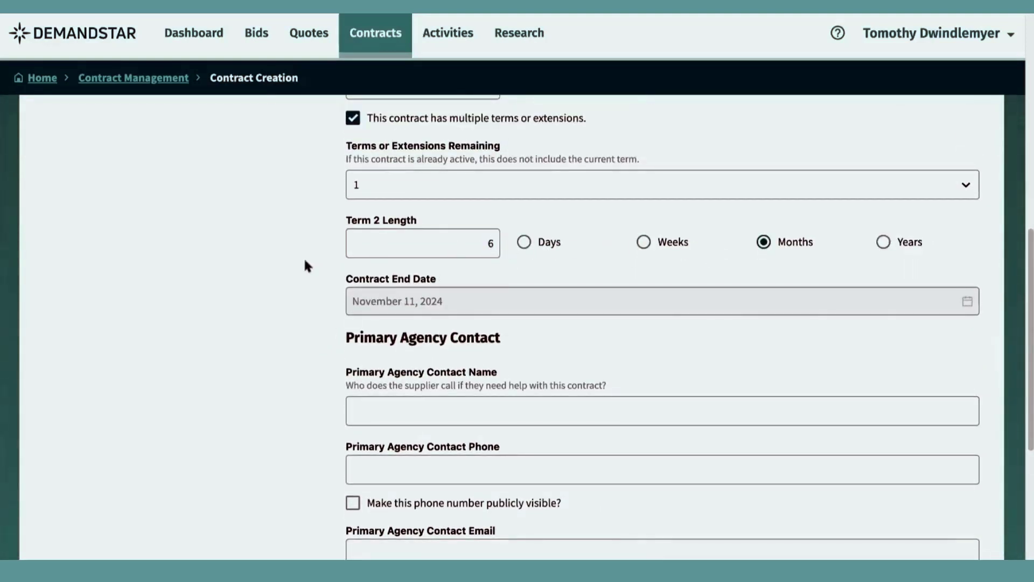
scroll(305, 262, "down", 1)
scroll(304, 264, "down", 2)
left_click(393, 310)
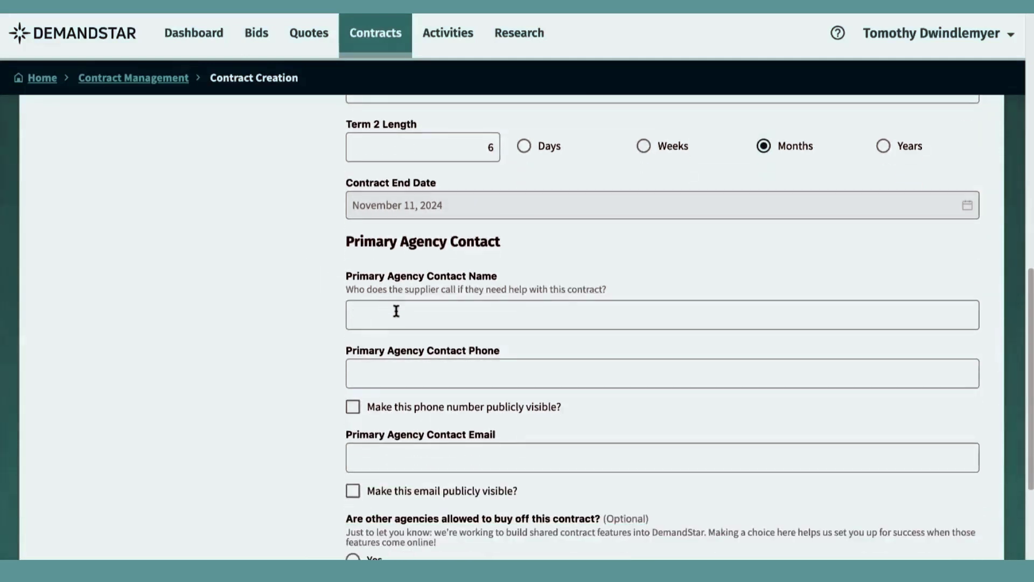
left_click(418, 371)
type("123) 456-7890")
Enter the agency contact's email address and continue toward awardee details
key("Tab")
key("space")
key("Tab")
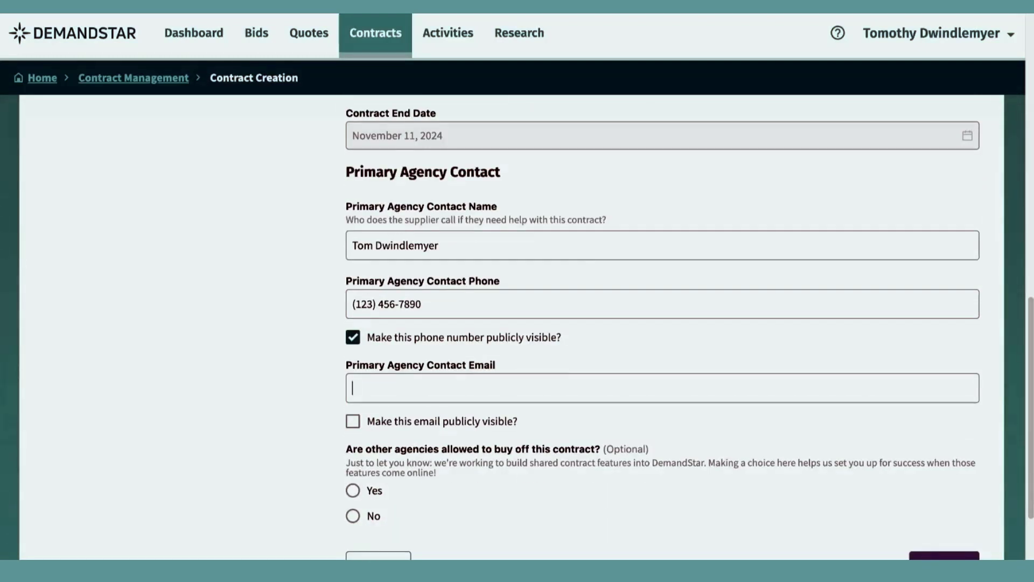
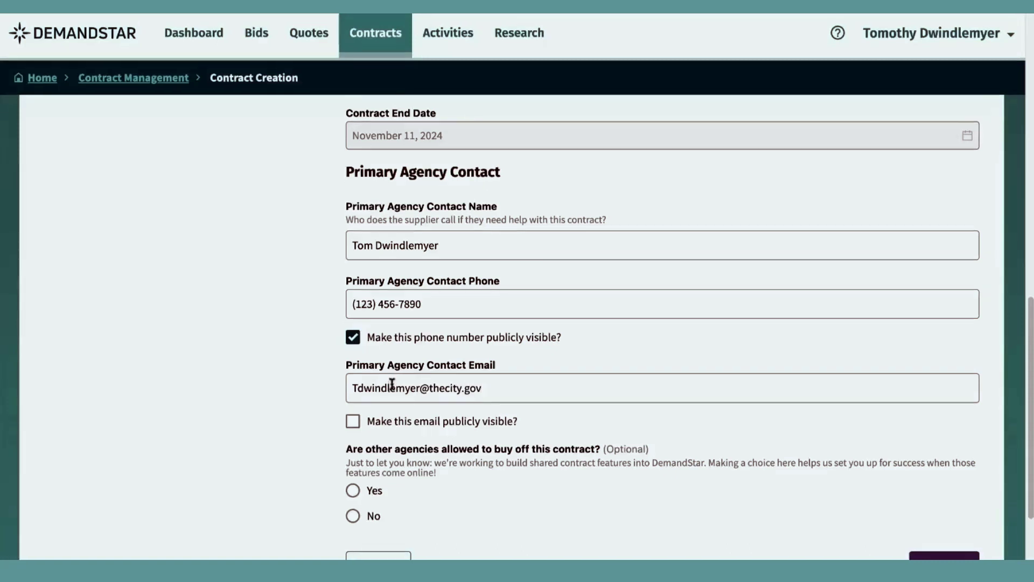
scroll(385, 377, "down", 2)
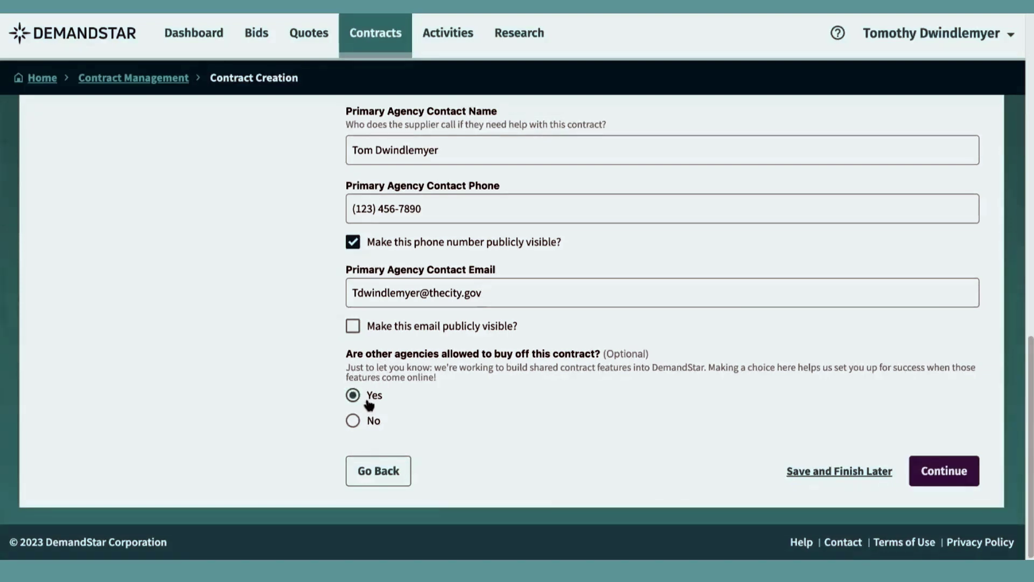
left_click(951, 467)
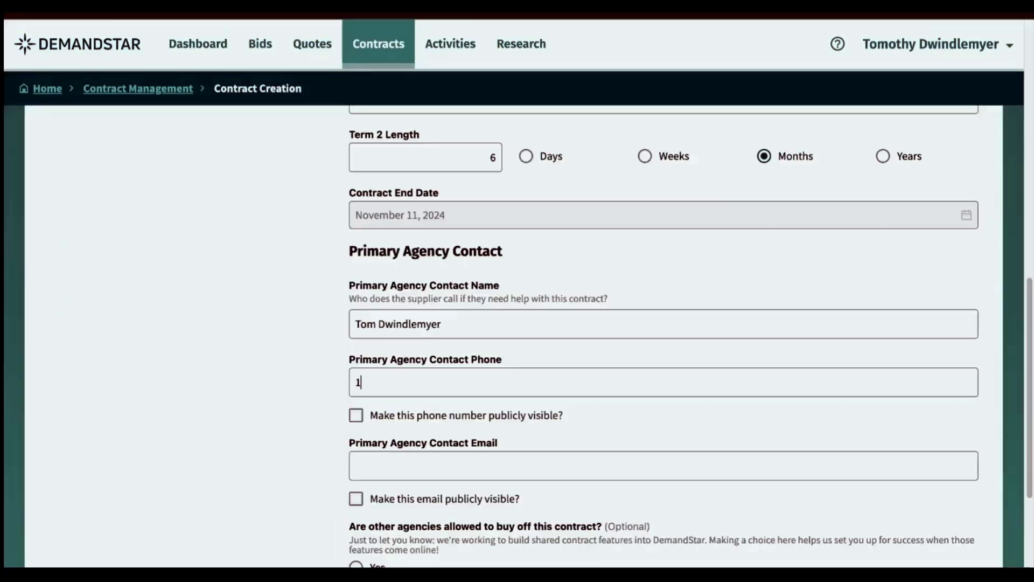
Complete the contact phone, make it public, and set the thecity.gov email
type("2345678")
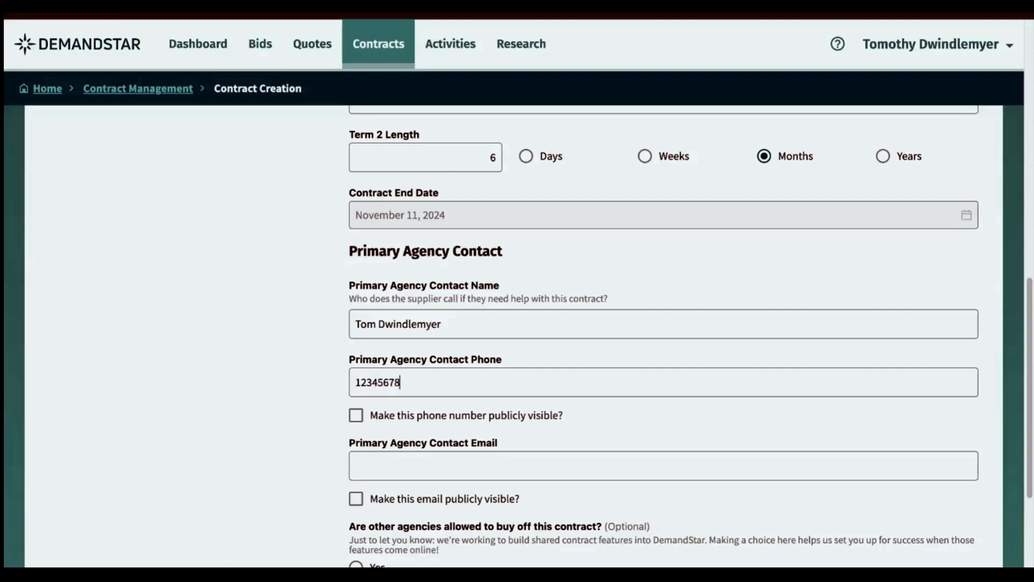
type("90")
scroll(438, 385, "down", 2)
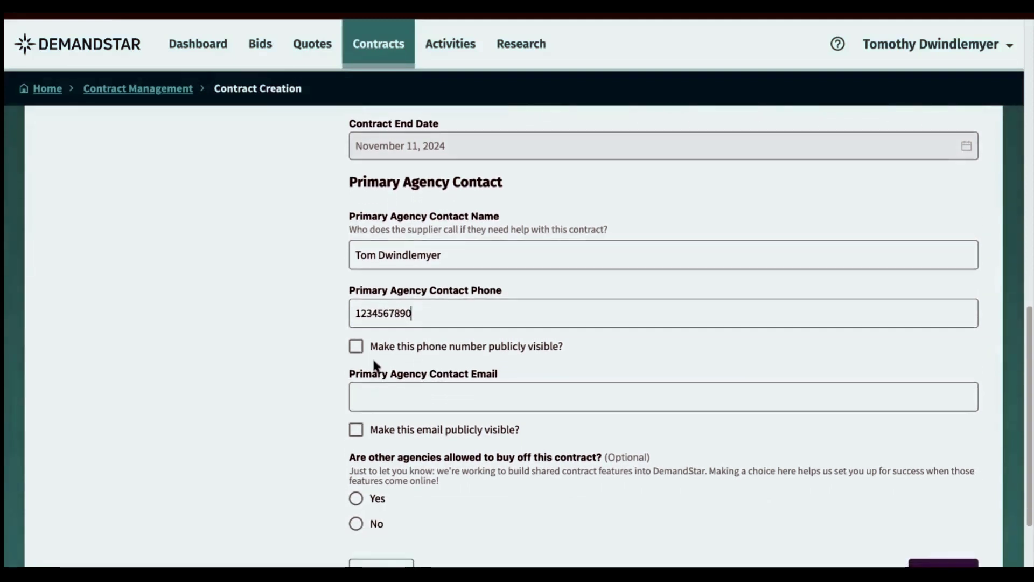
left_click(356, 346)
left_click(392, 399)
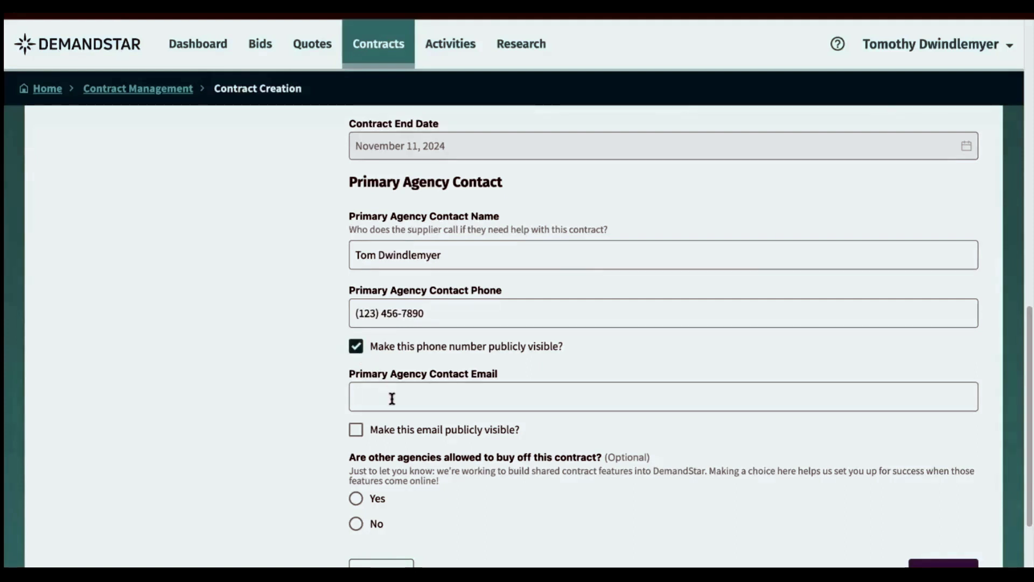
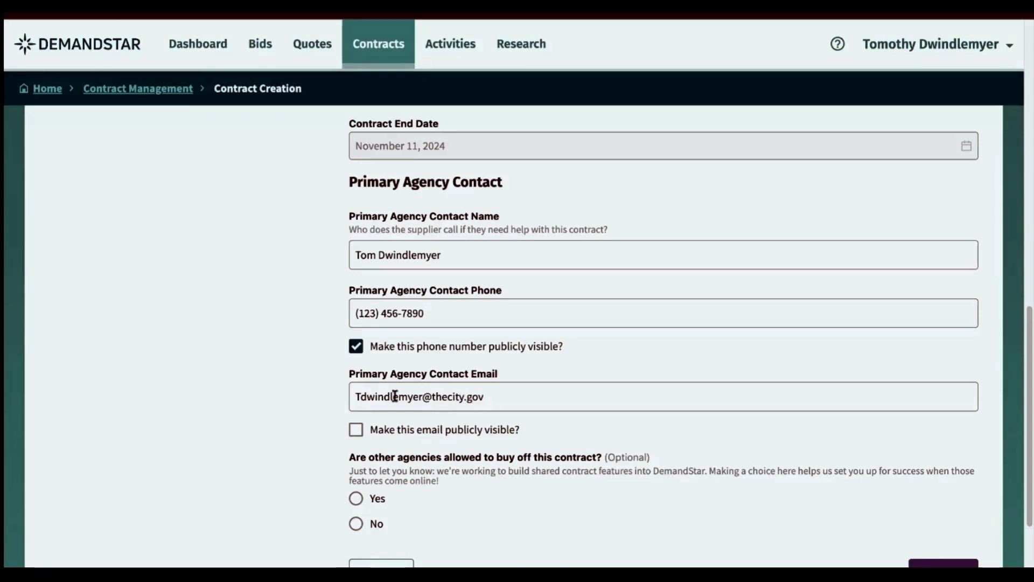
Allow other agencies to buy off the contract and continue to awardee details
scroll(395, 396, "down", 3)
left_click(355, 406)
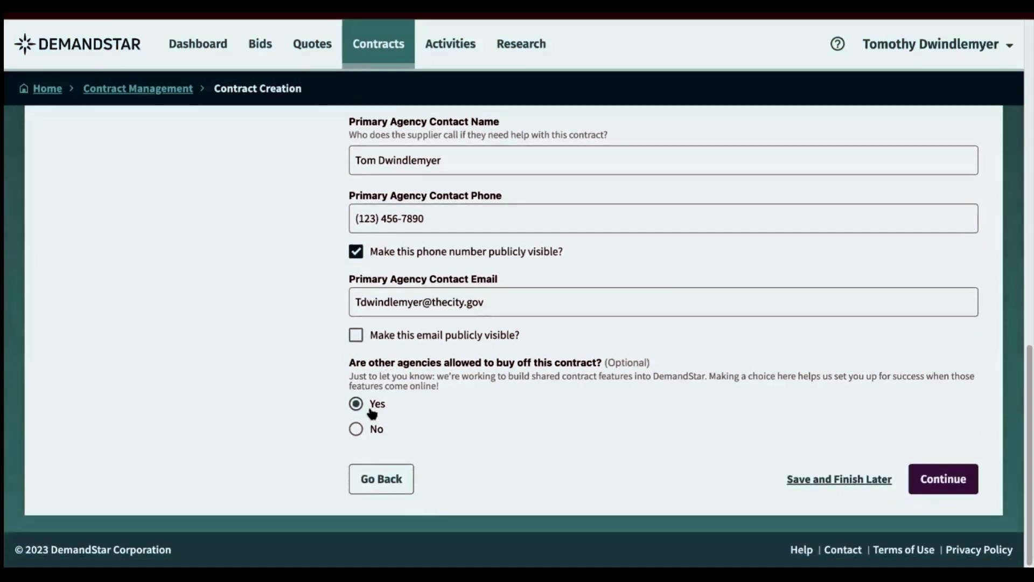
left_click(952, 476)
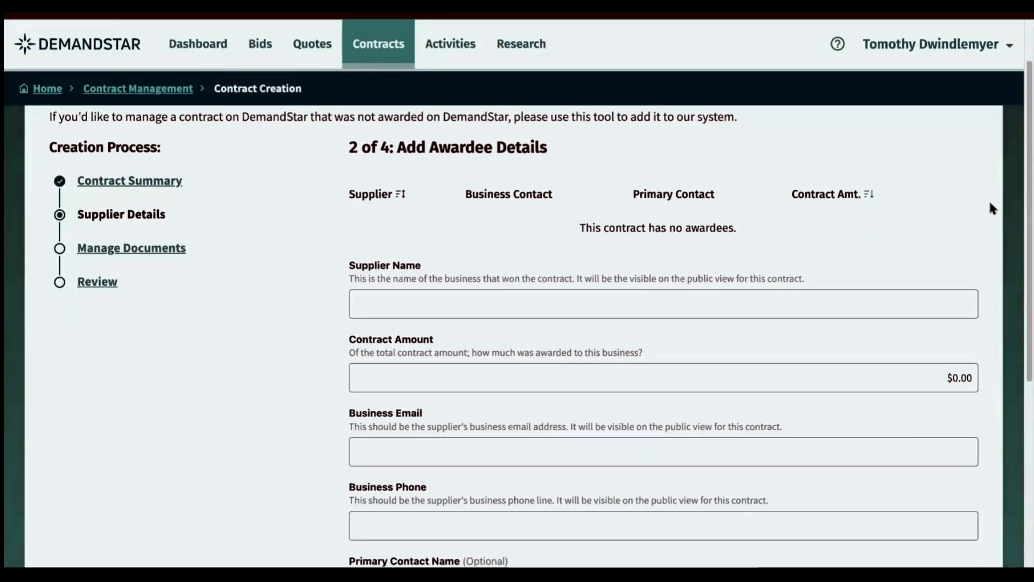
type("World's")
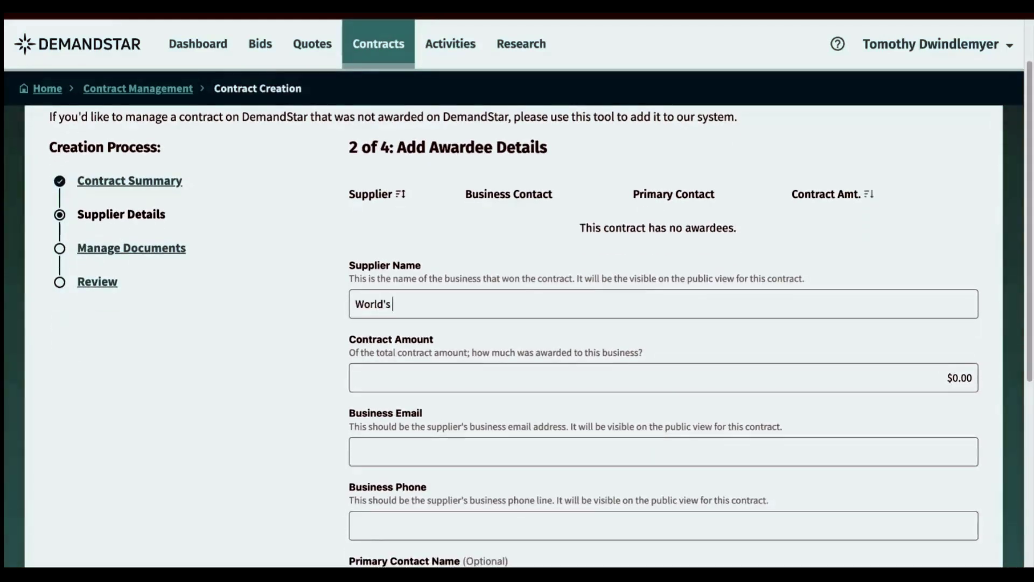
type(" Best Paving")
key("Tab")
type("18")
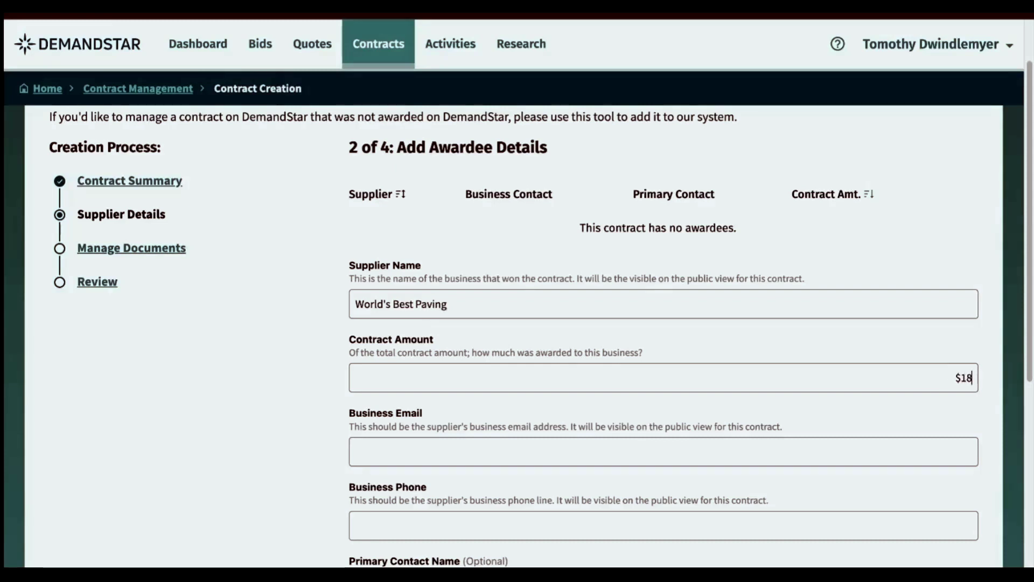
type("0,000")
key("Tab")
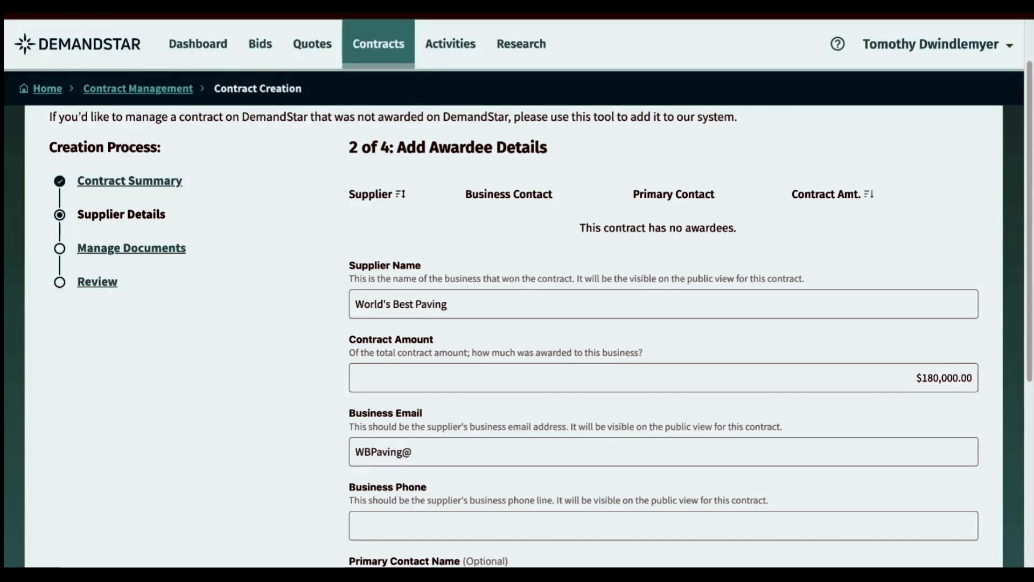
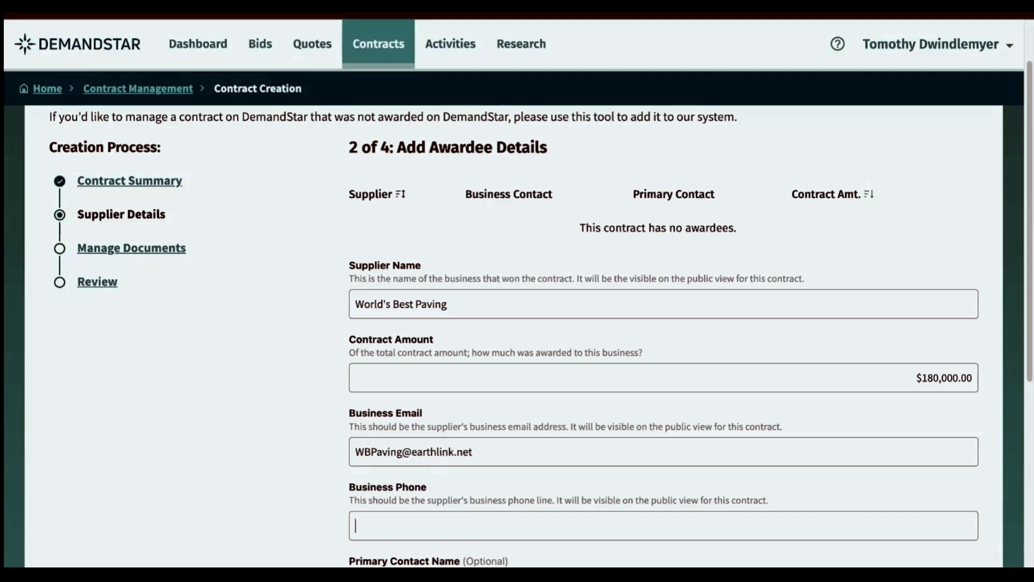
type("2134567890")
scroll(990, 205, "down", 2)
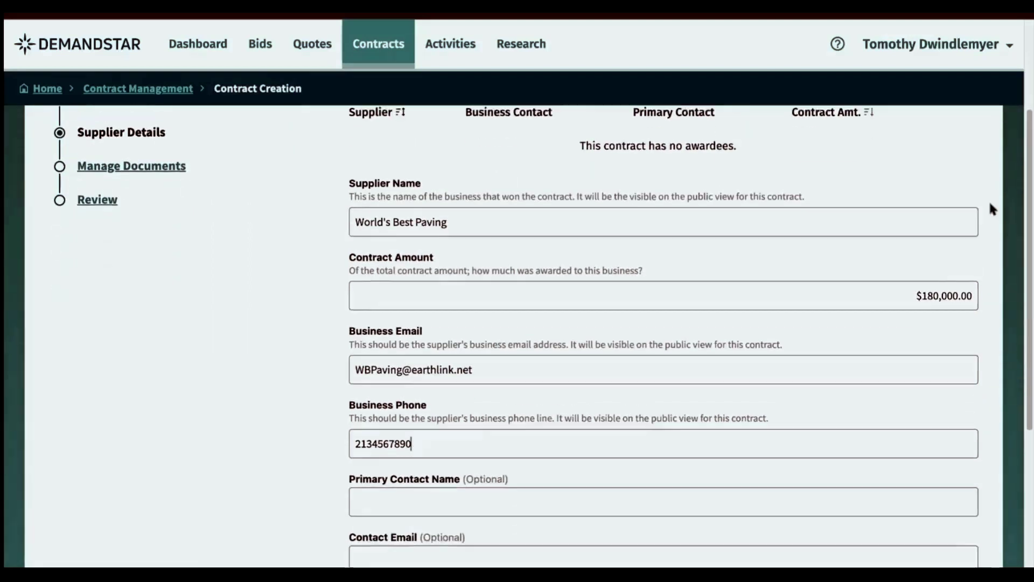
scroll(990, 210, "down", 3)
left_click(868, 344)
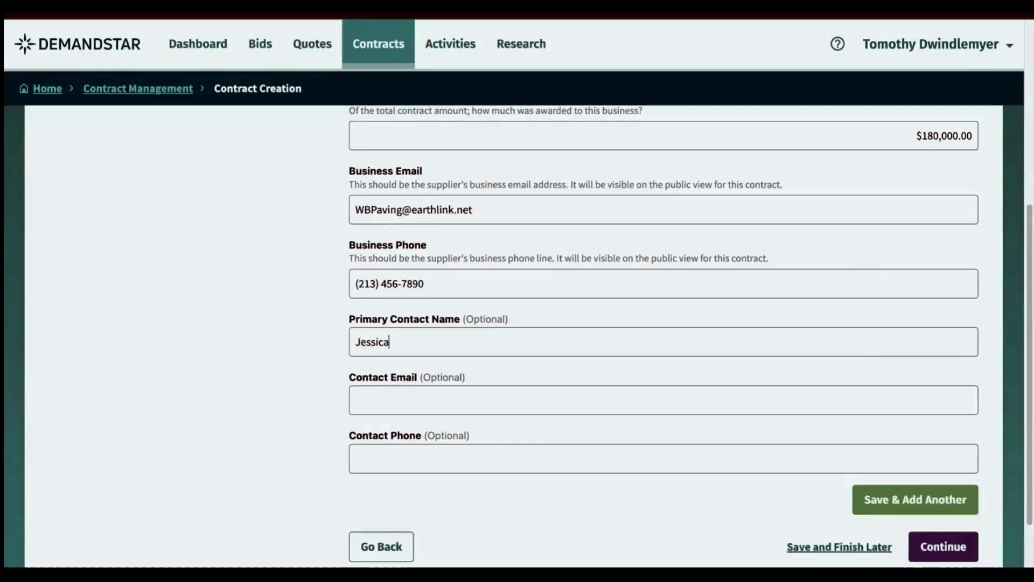
key("Tab")
scroll(924, 476, "down", 2)
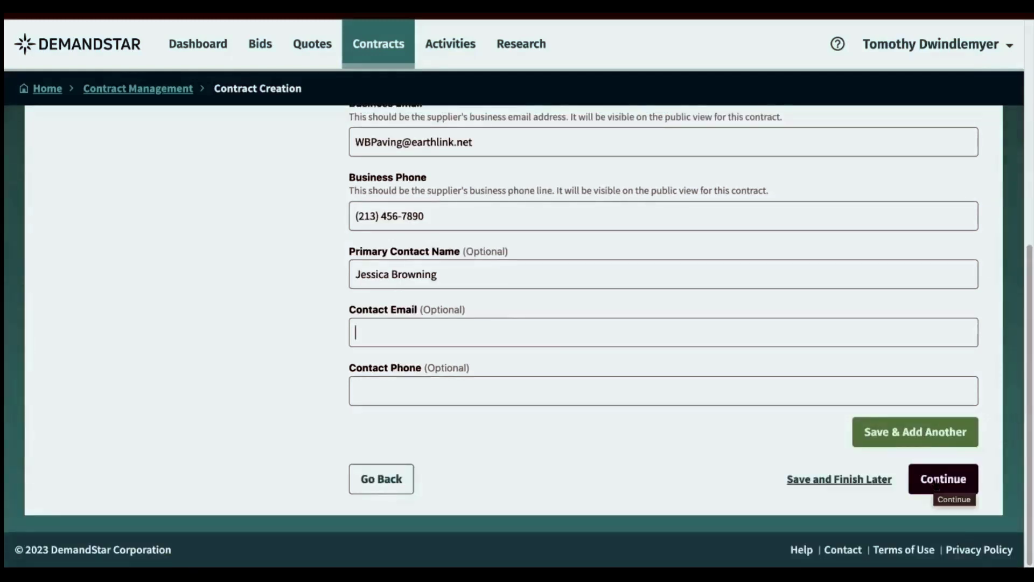
left_click(937, 482)
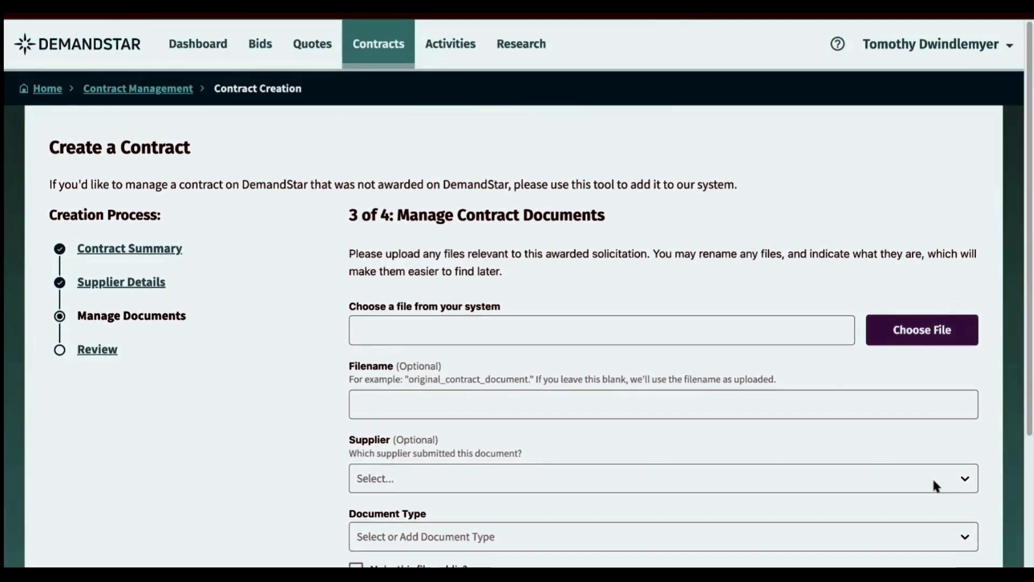
Name the attached Payment Schedule.docx file 'Payment Schedule'
scroll(935, 483, "down", 1)
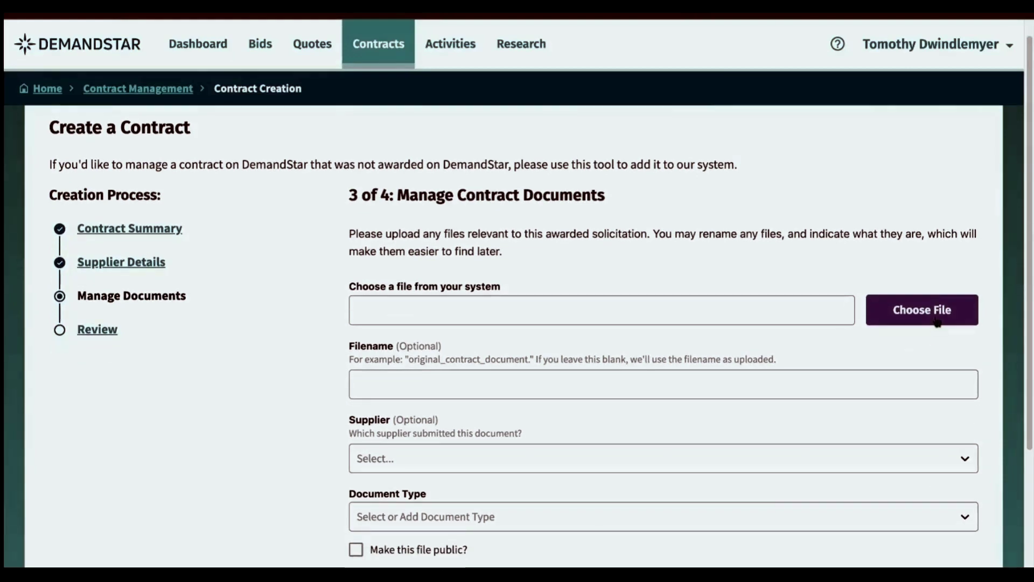
scroll(777, 314, "up", 1)
type("Pa")
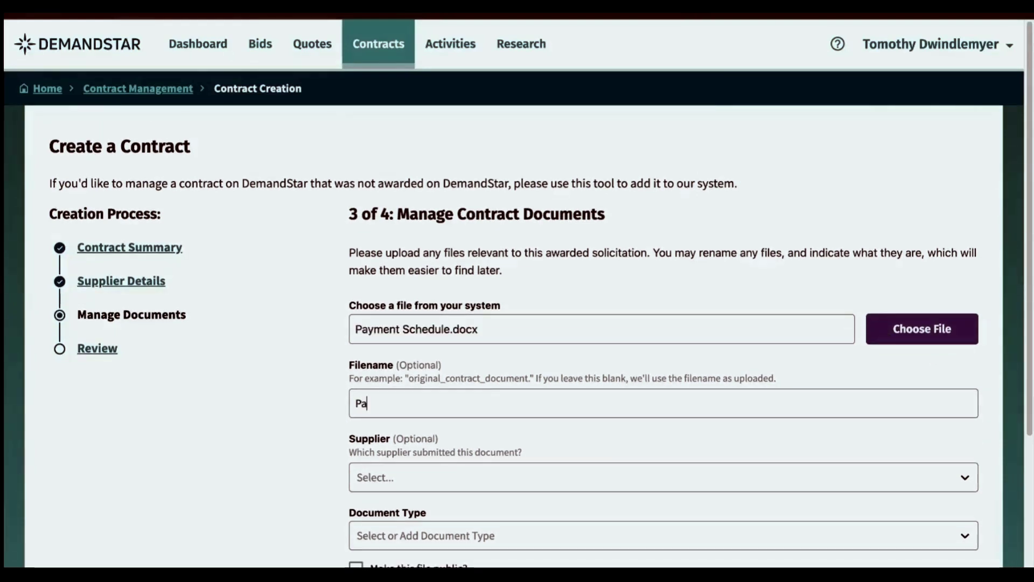
type("yment Schedule")
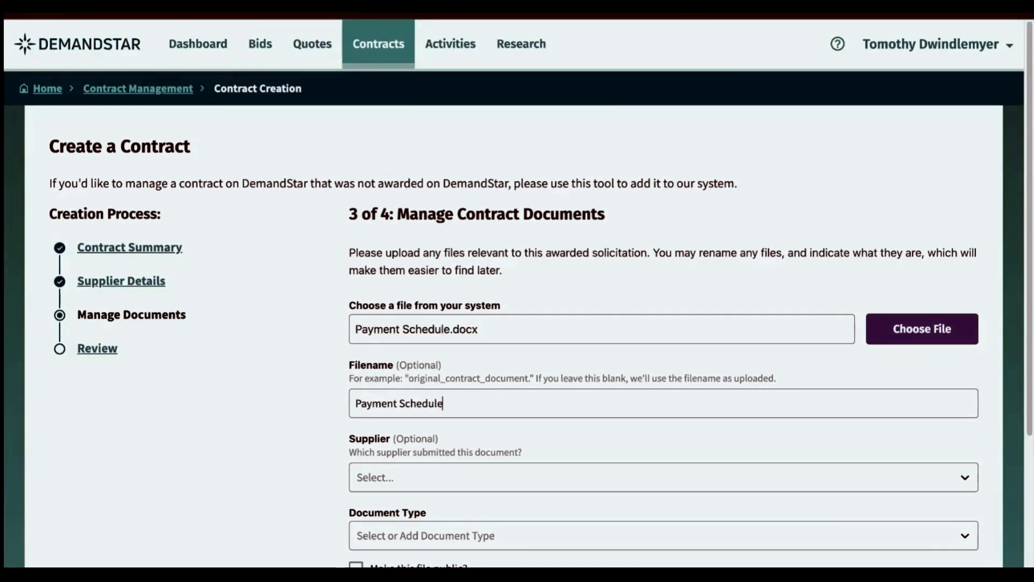
scroll(539, 295, "down", 1)
scroll(792, 275, "down", 3)
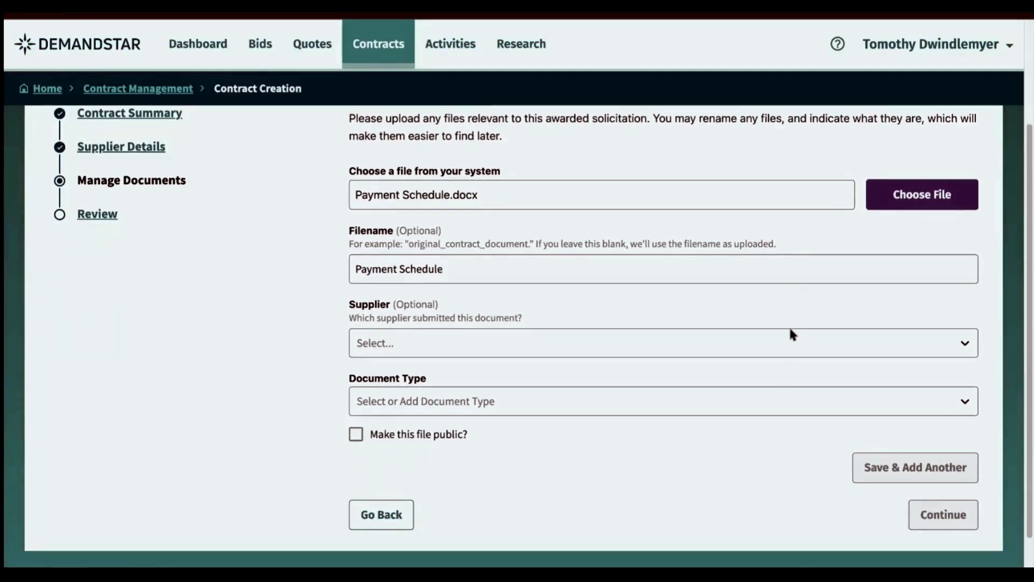
Attribute the document to World's Best Paving, type it Payment Schedule, and make it public
left_click(790, 343)
left_click(753, 386)
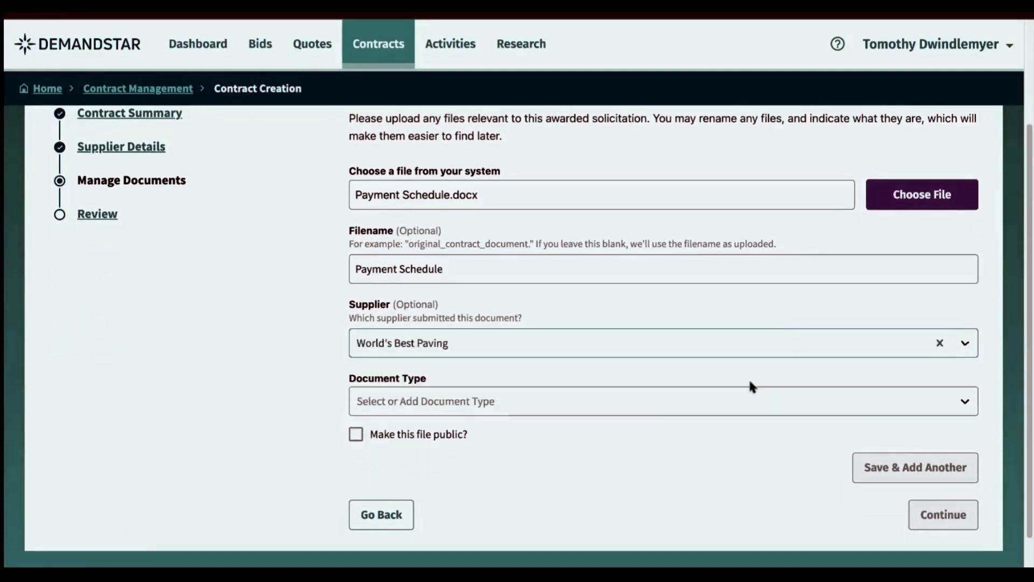
left_click(753, 399)
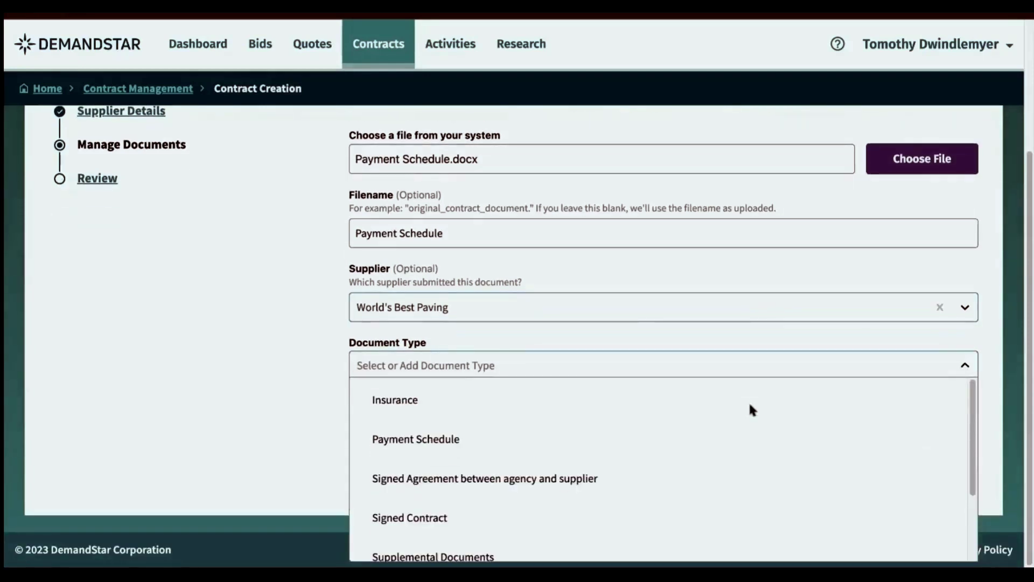
left_click(531, 448)
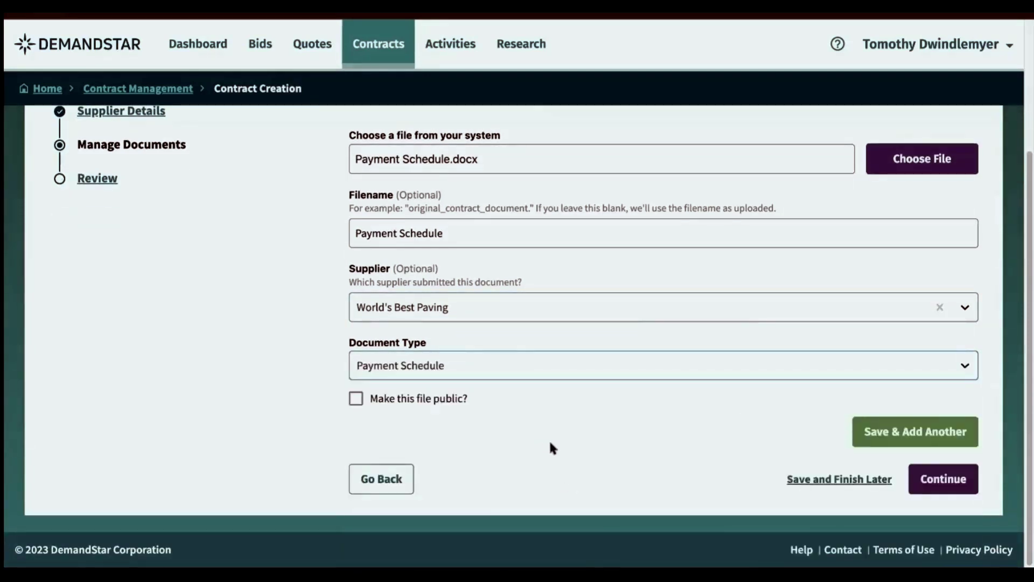
left_click(438, 405)
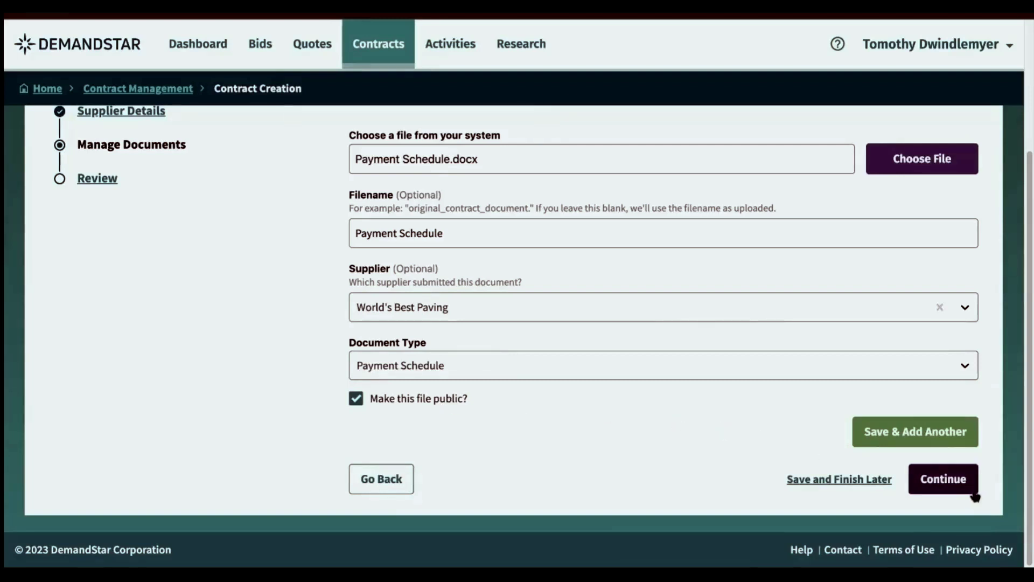
Save the Payment Schedule document and continue to the step 4 contract review
left_click(940, 434)
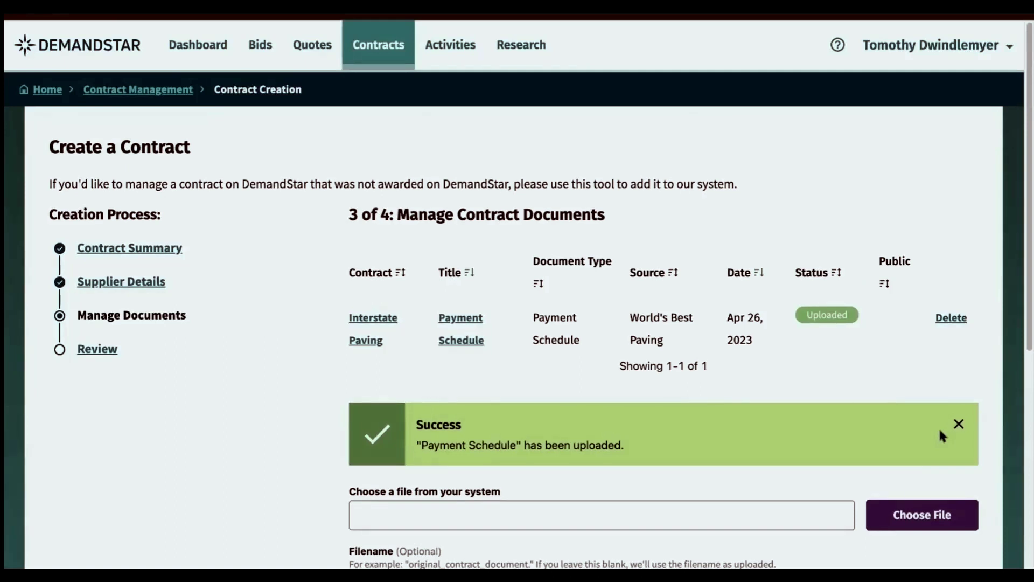
scroll(941, 432, "down", 2)
scroll(940, 433, "down", 2)
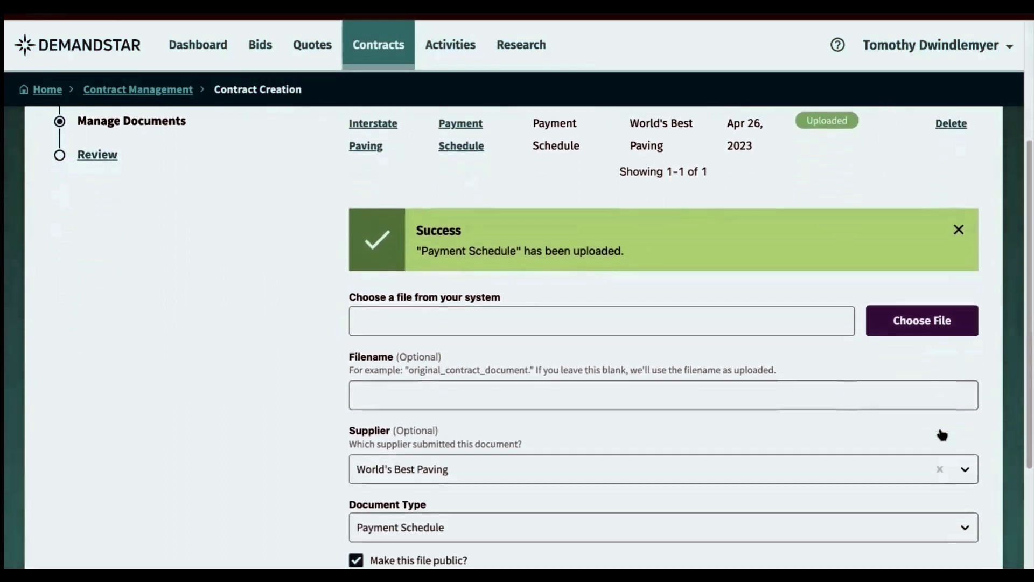
scroll(940, 433, "down", 2)
left_click(356, 432)
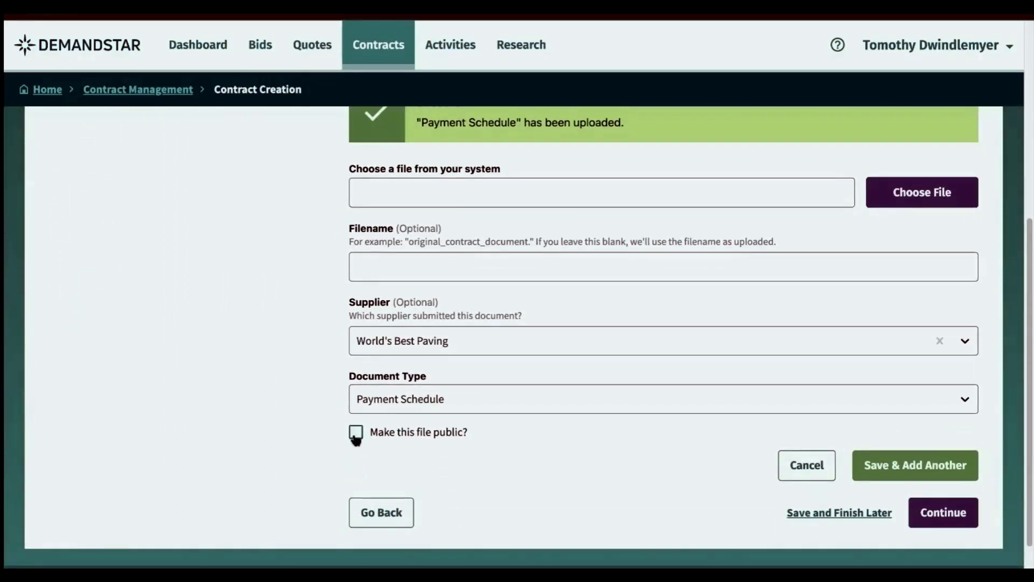
left_click(944, 512)
mouse_move(1030, 248)
left_mouse_down()
mouse_move(1028, 395)
mouse_move(1002, 525)
left_mouse_up()
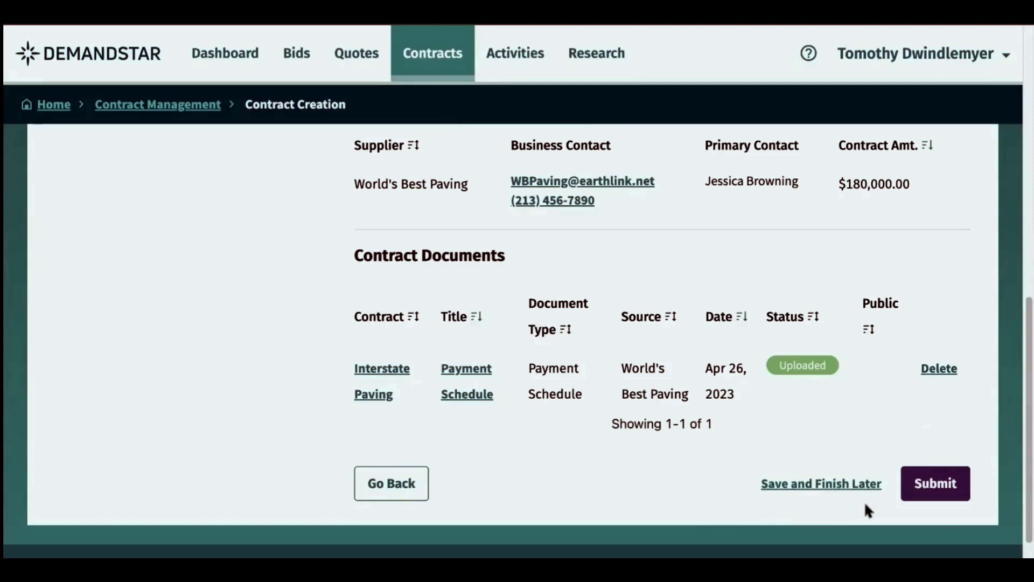
Submit the Interstate Paving contract from the review page
left_click(927, 488)
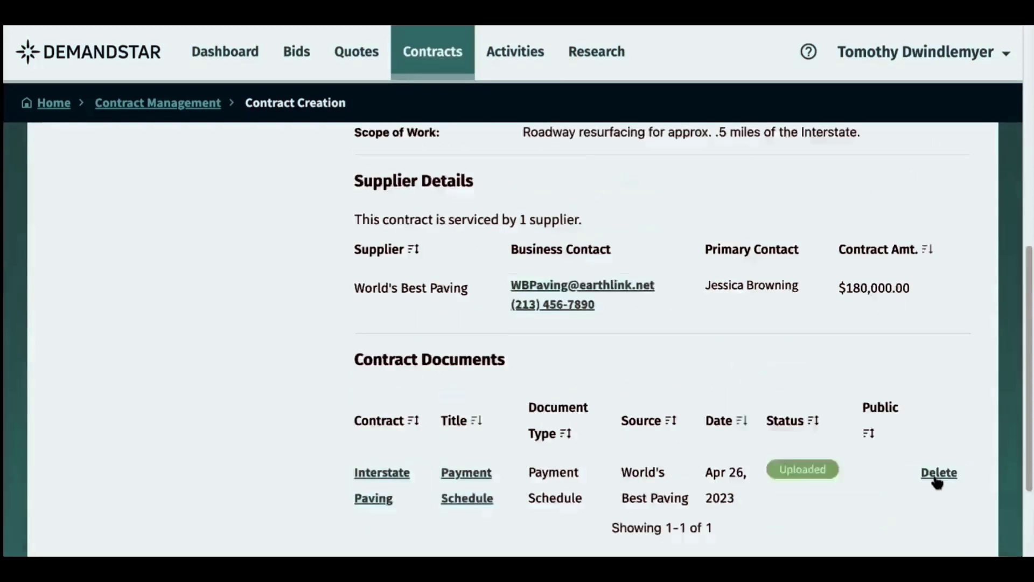